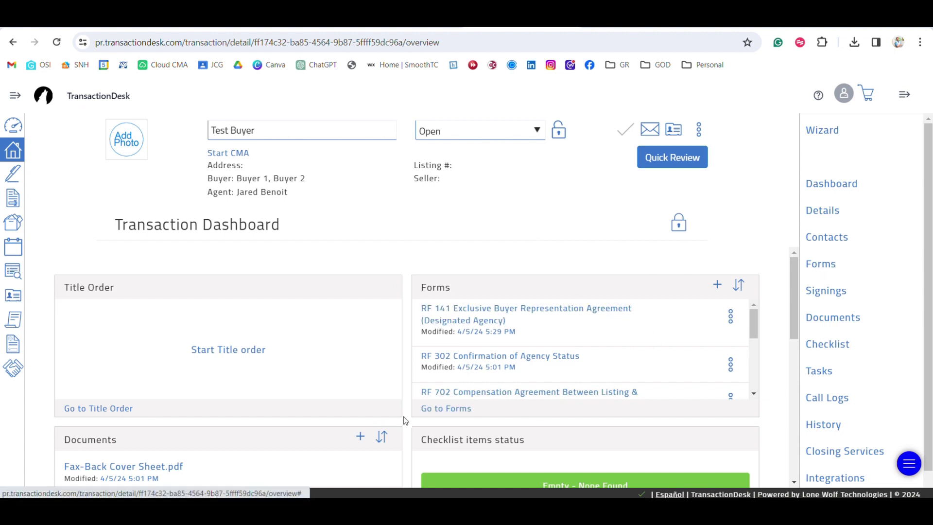
Open the RF 141 Exclusive Buyer Representation Agreement from the transaction's forms and join Buyer 1 and Buyer 2 with "&".
click(427, 410)
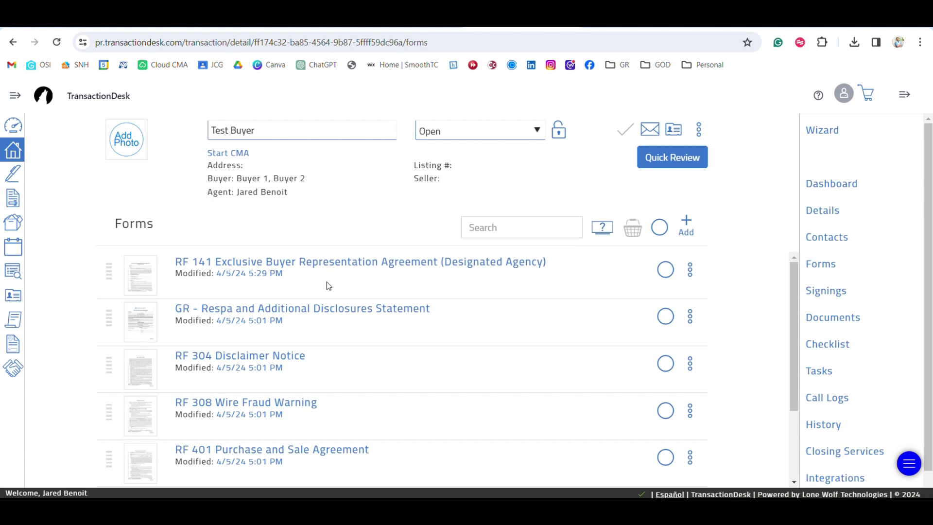
click(304, 265)
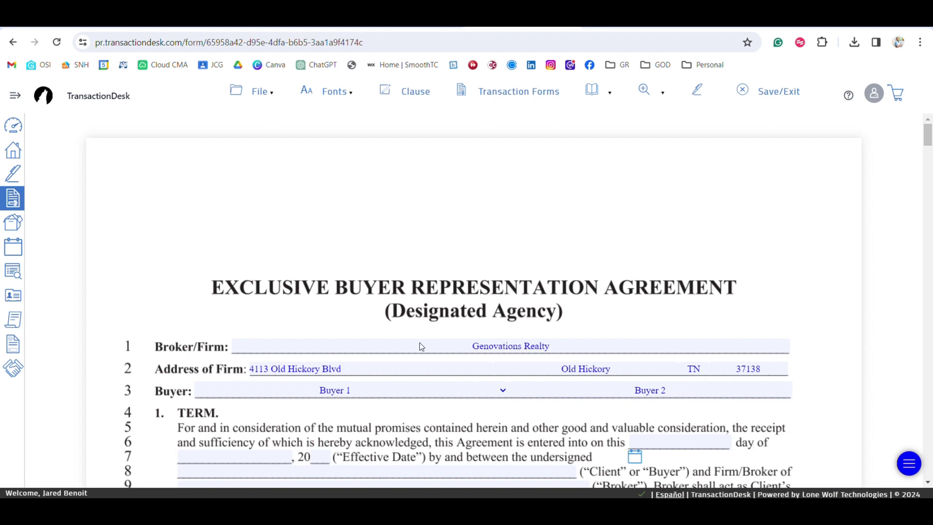
scroll(169, 285, down, 1)
scroll(169, 285, down, 1)
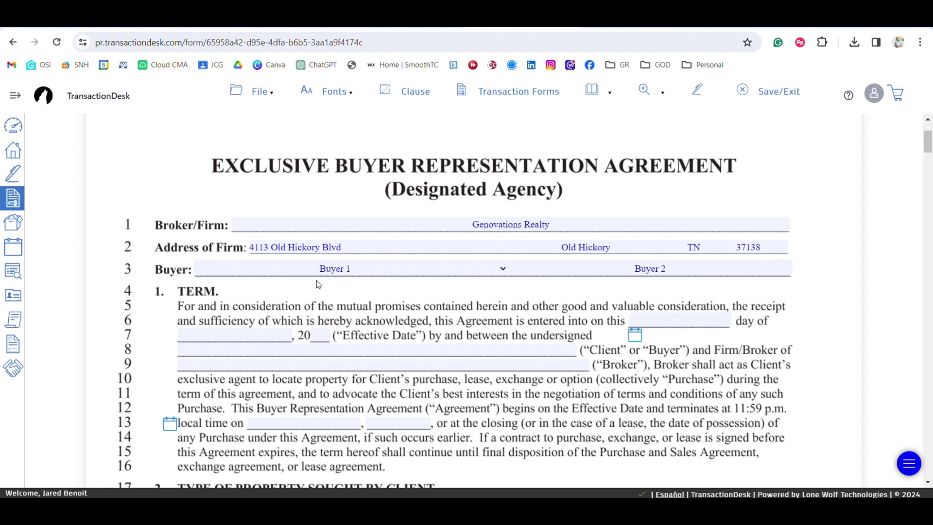
click(504, 270)
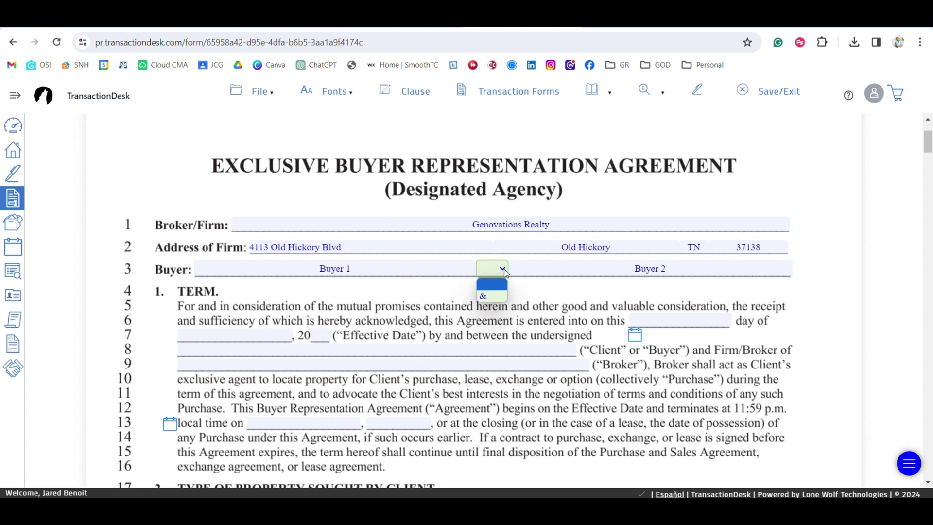
click(494, 296)
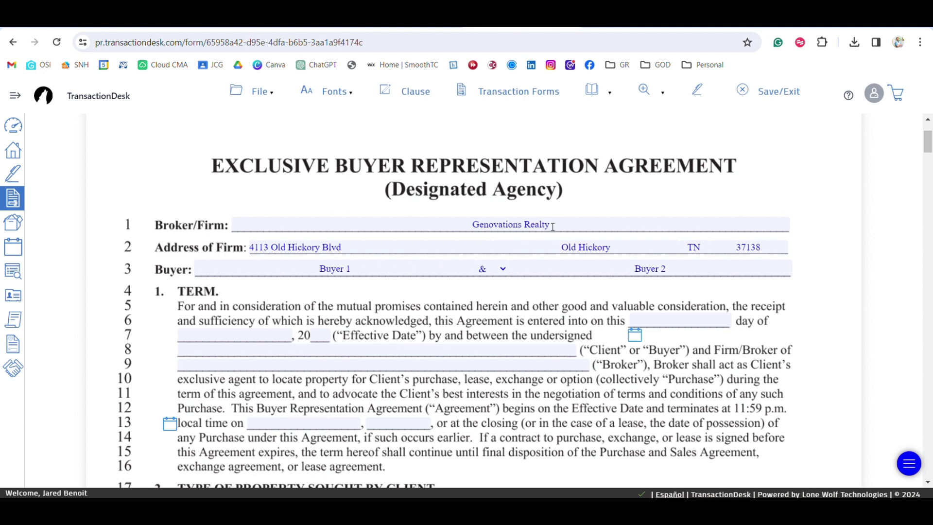
Copy the firm name Genovations Realty from the Broker/Firm line into the Client field on line 8.
drag(552, 224, 475, 234)
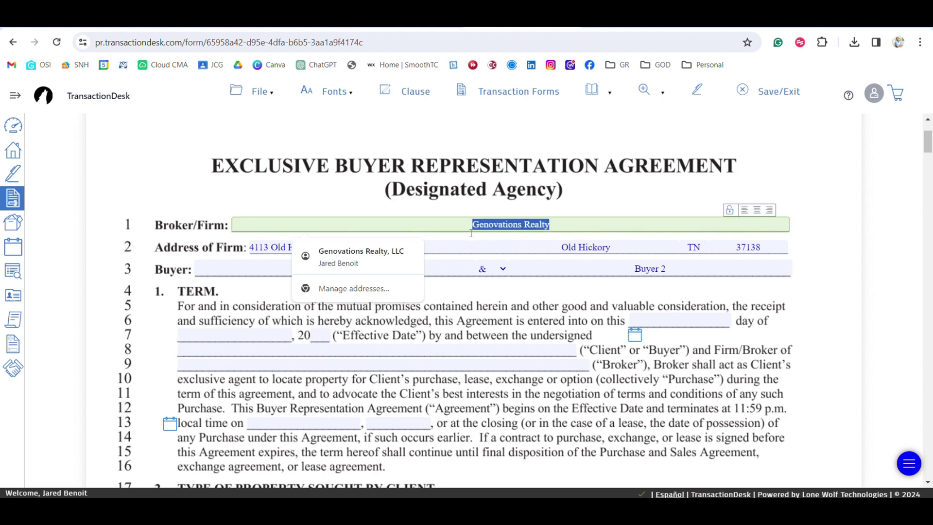
click(357, 348)
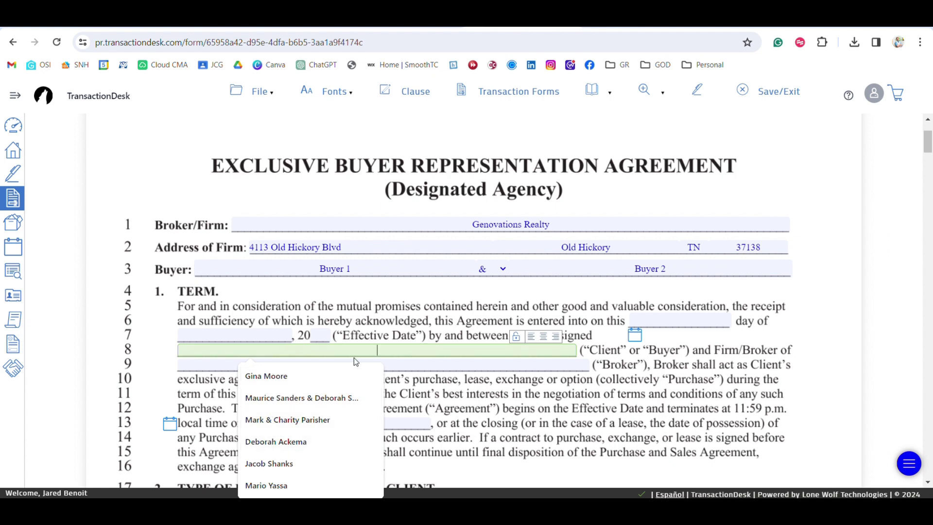
click(550, 226)
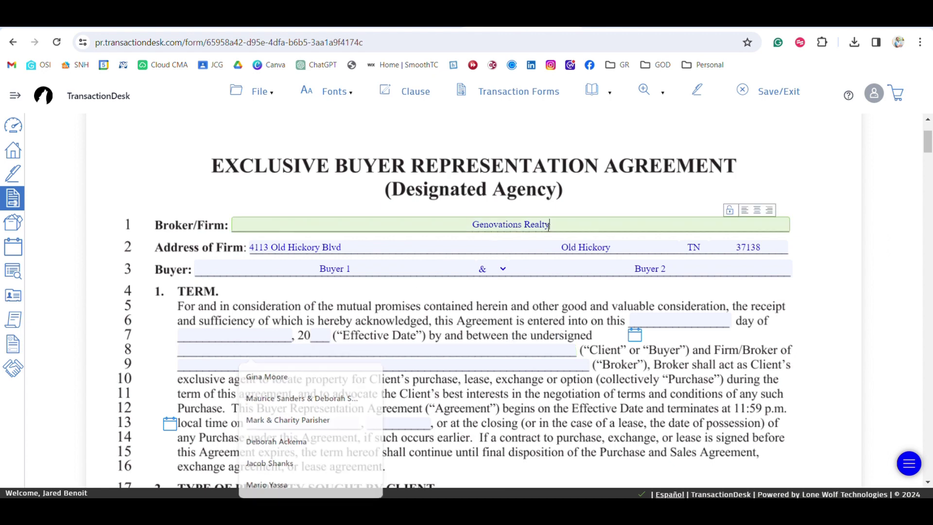
drag(549, 225, 474, 227)
key(ctrl+c)
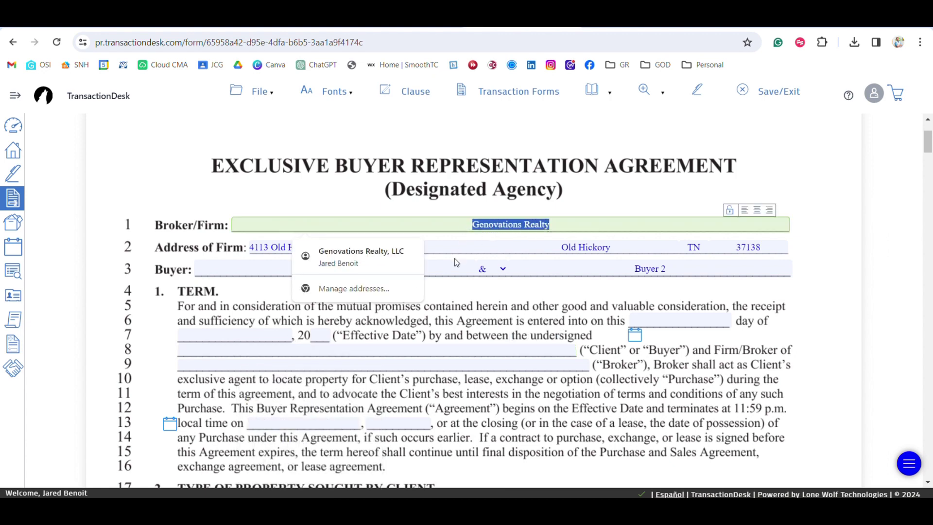
click(435, 348)
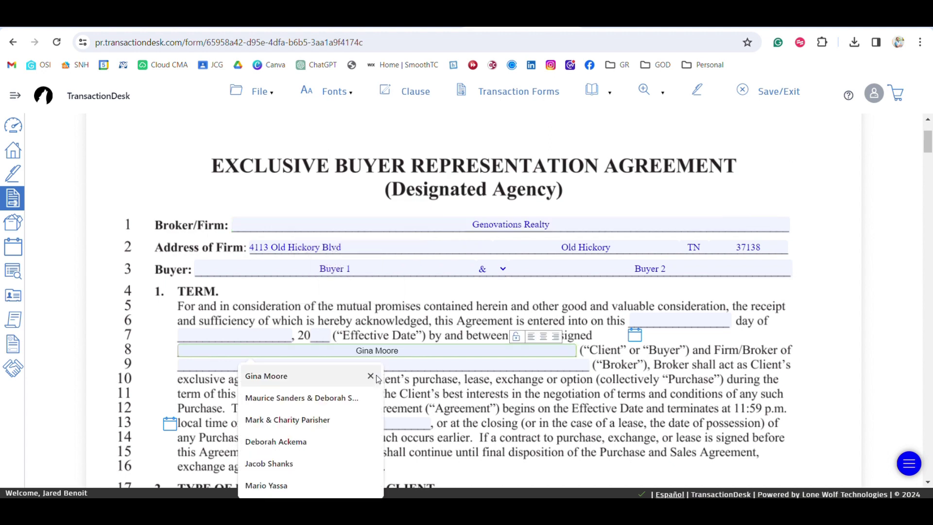
key(ctrl+v)
Enter Genovations Realty as the Broker on line 9 and "Buyer 1 & Buyer 2" as the Client on line 8.
key(Tab)
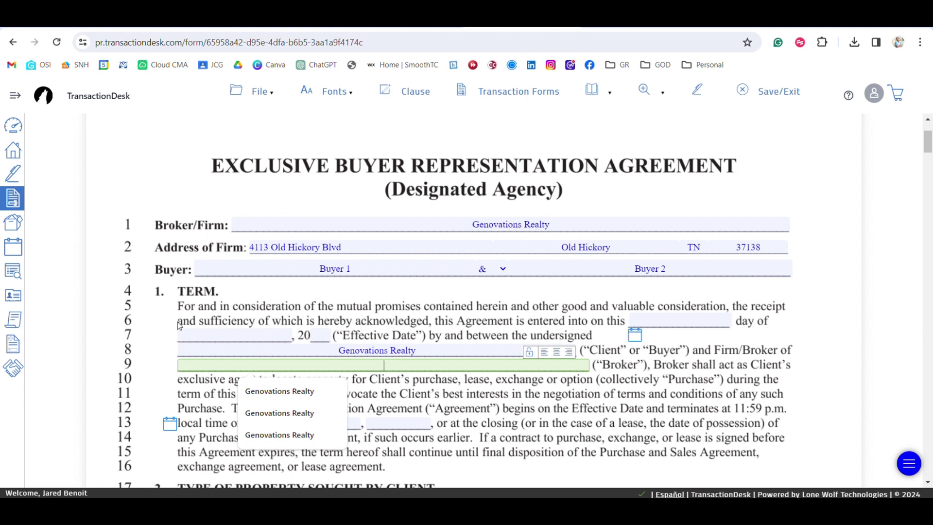
click(270, 394)
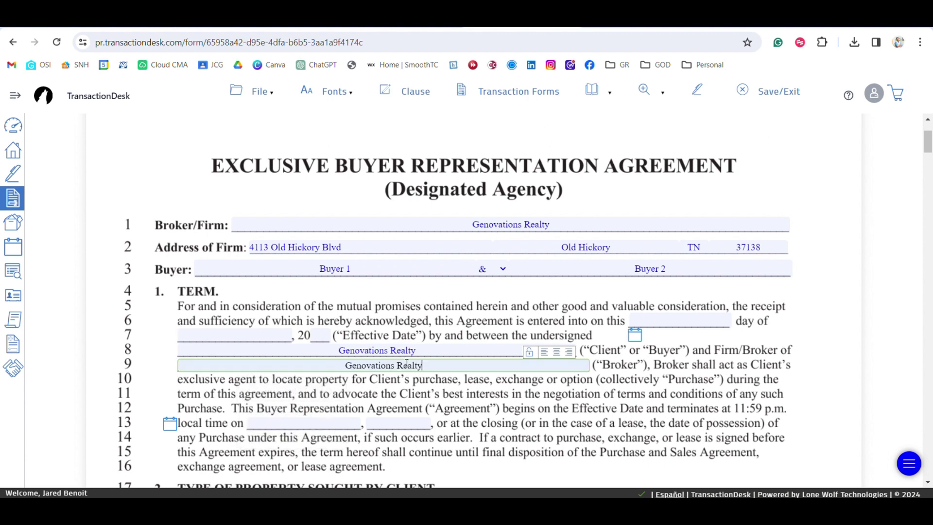
click(337, 354)
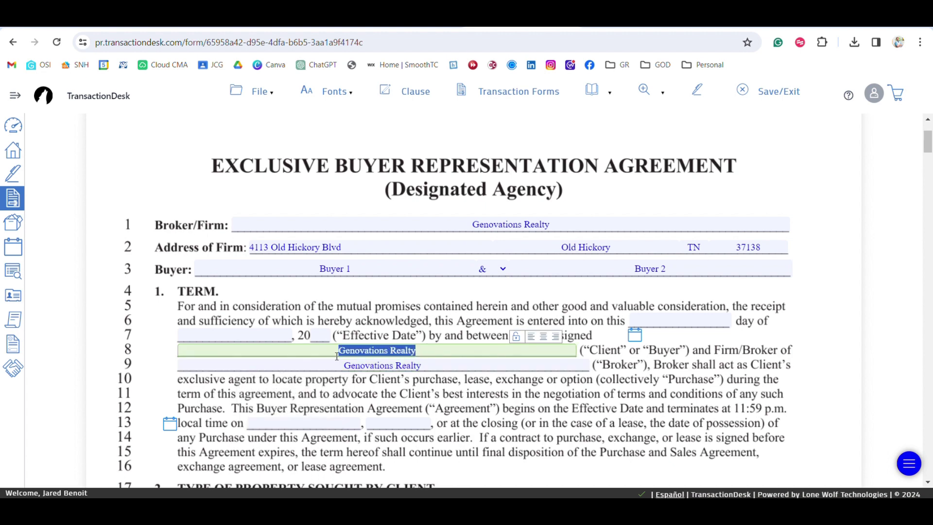
key(BackSpace)
text(Bueye)
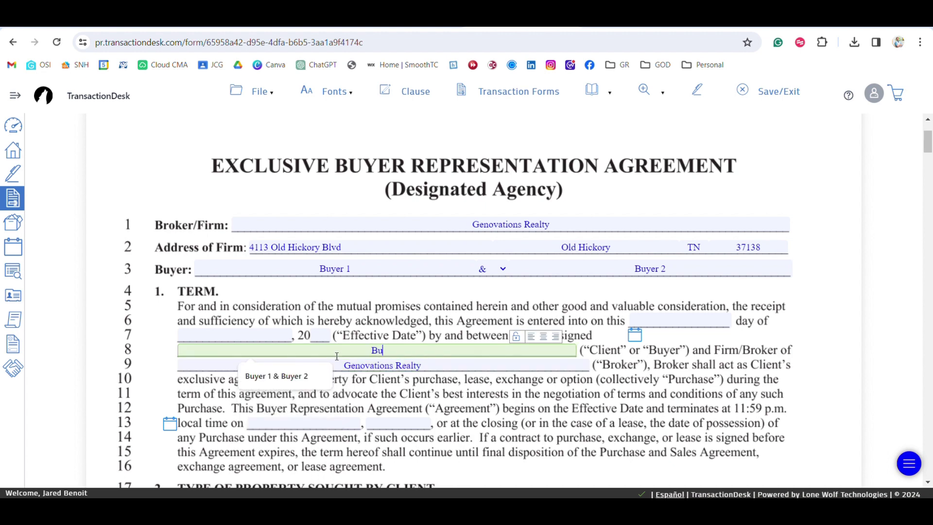
key(BackSpace)
key(BackSpace)
key(BackSpace)
text(yer 1 & Bue)
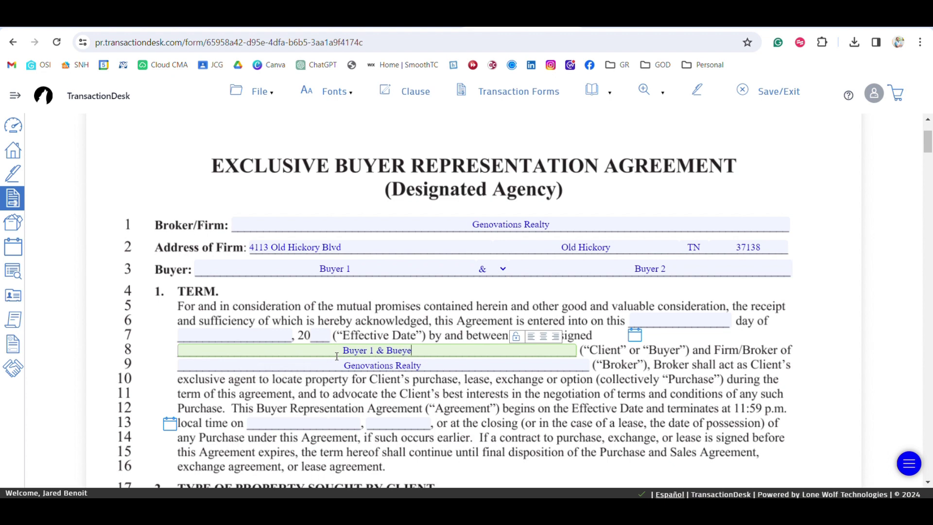
key(BackSpace)
text(yer)
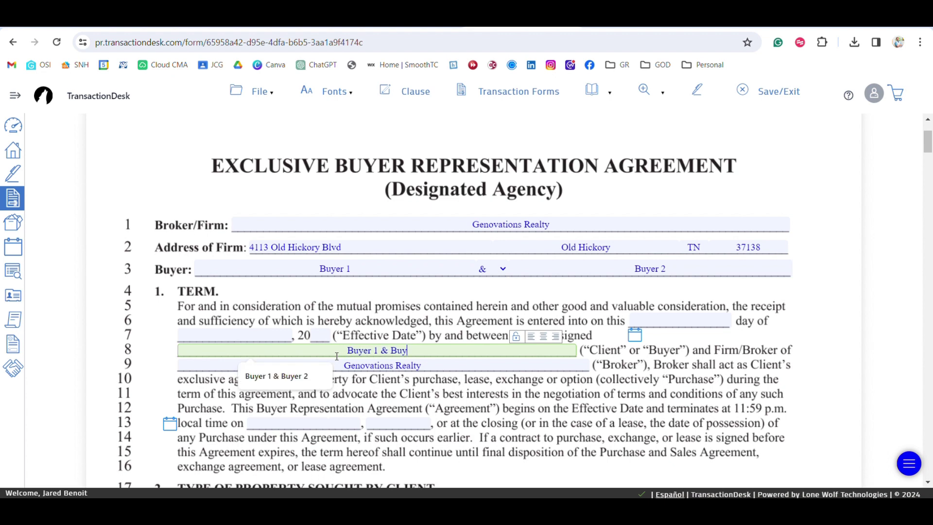
text( 2)
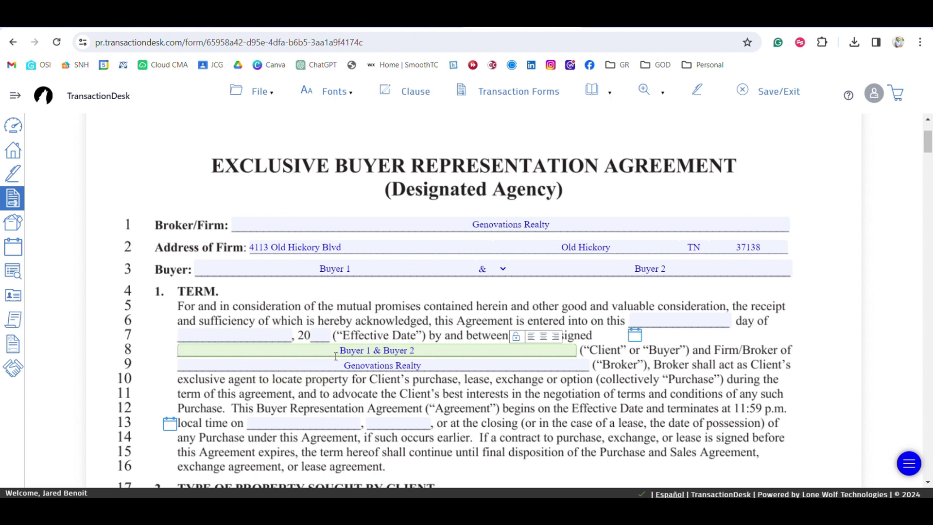
click(188, 375)
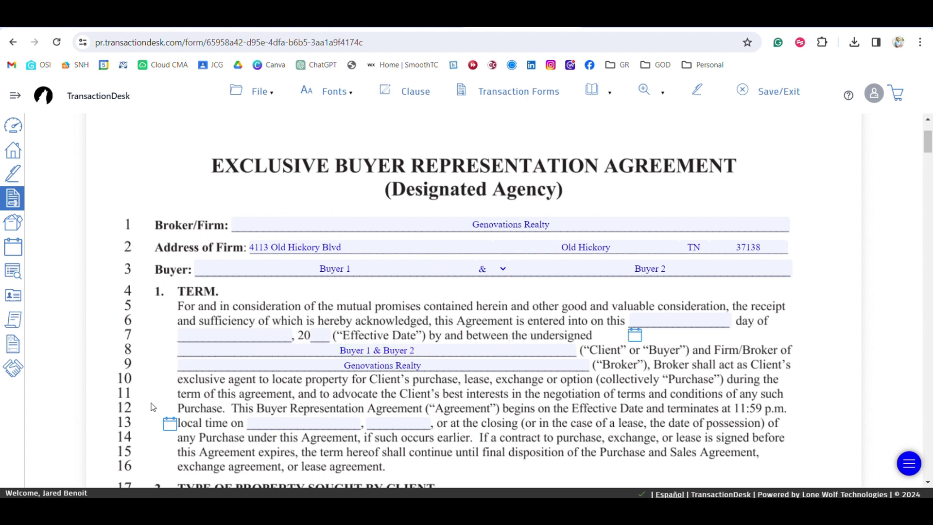
Set the broker compensation percentage on line 39 of the client duties to 3.
scroll(154, 407, down, 2)
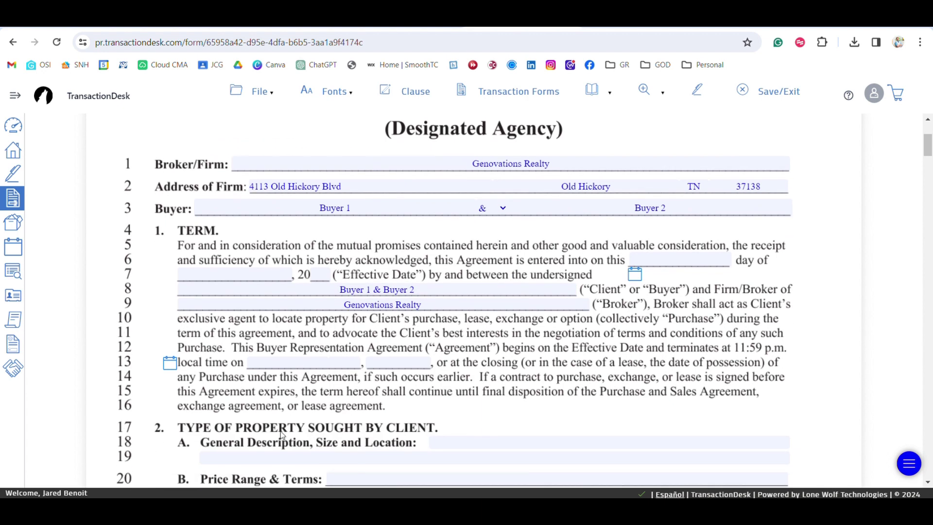
scroll(174, 441, down, 1)
scroll(174, 441, down, 3)
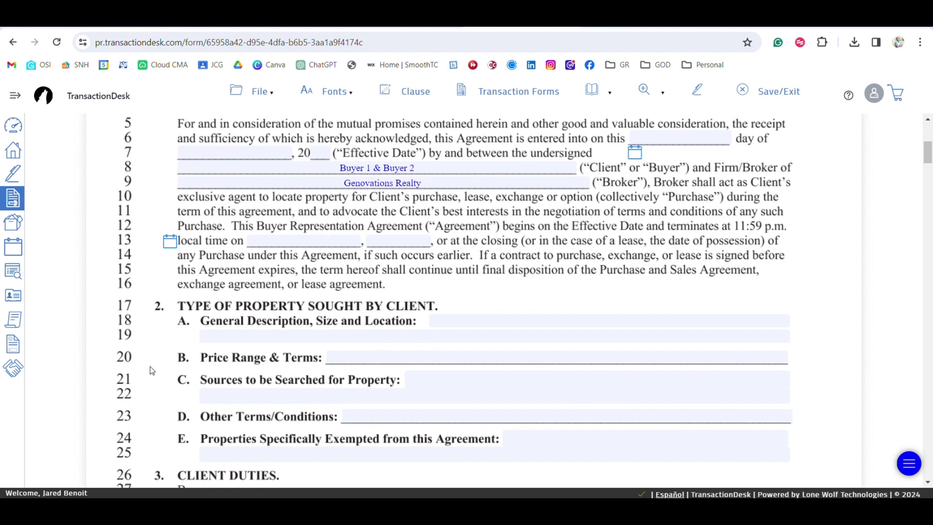
scroll(173, 401, down, 2)
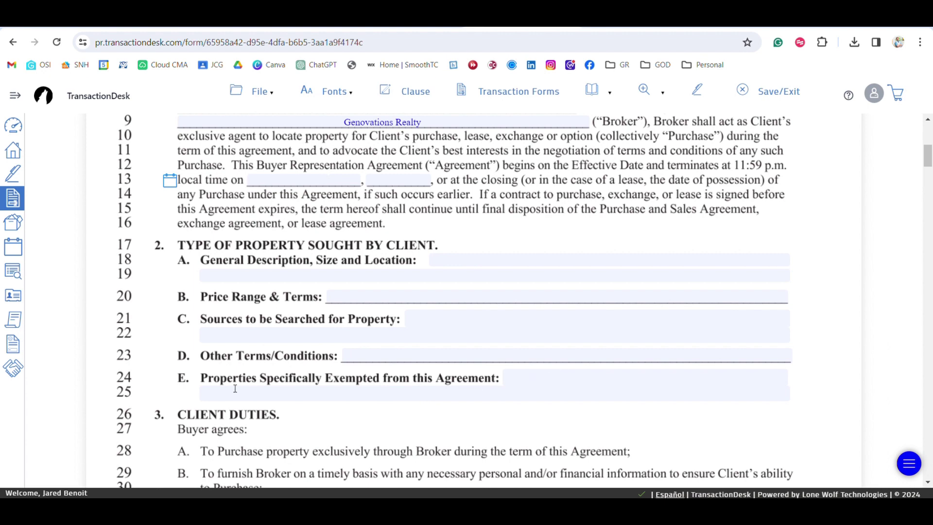
scroll(134, 338, down, 5)
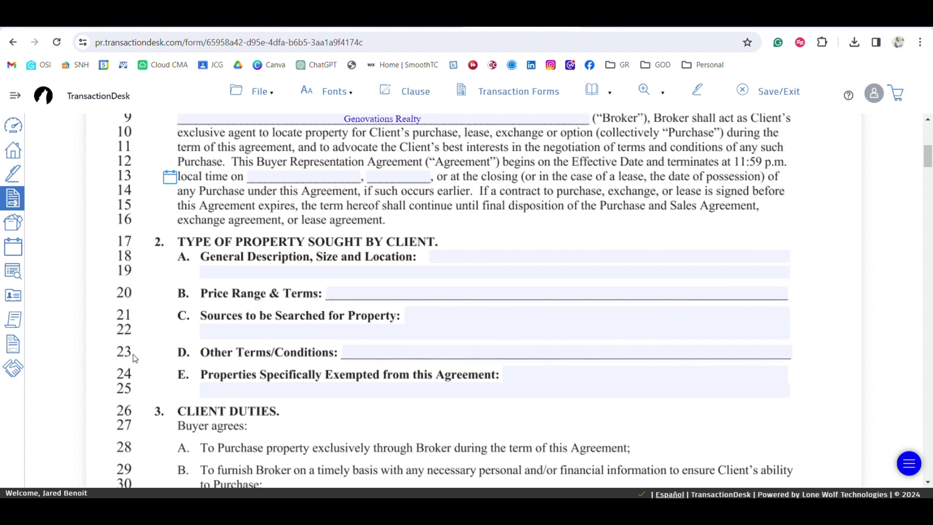
scroll(134, 370, down, 1)
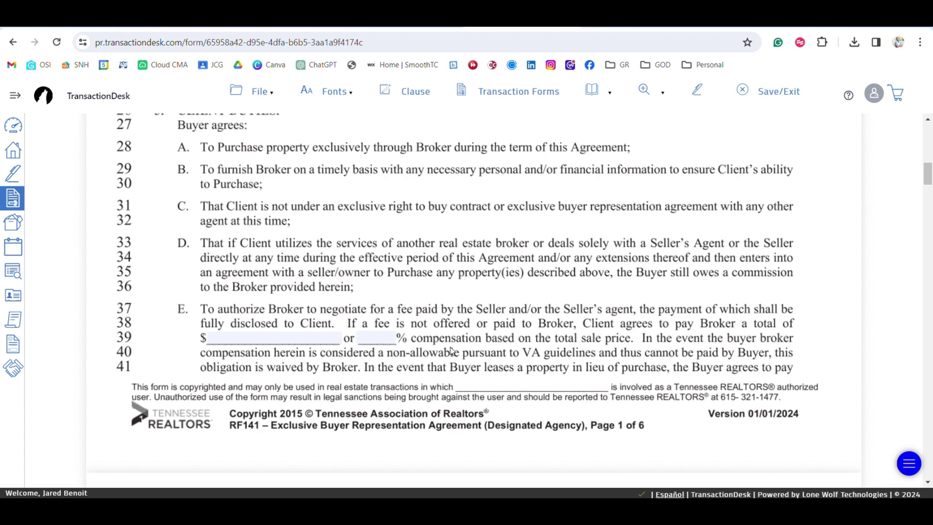
click(375, 338)
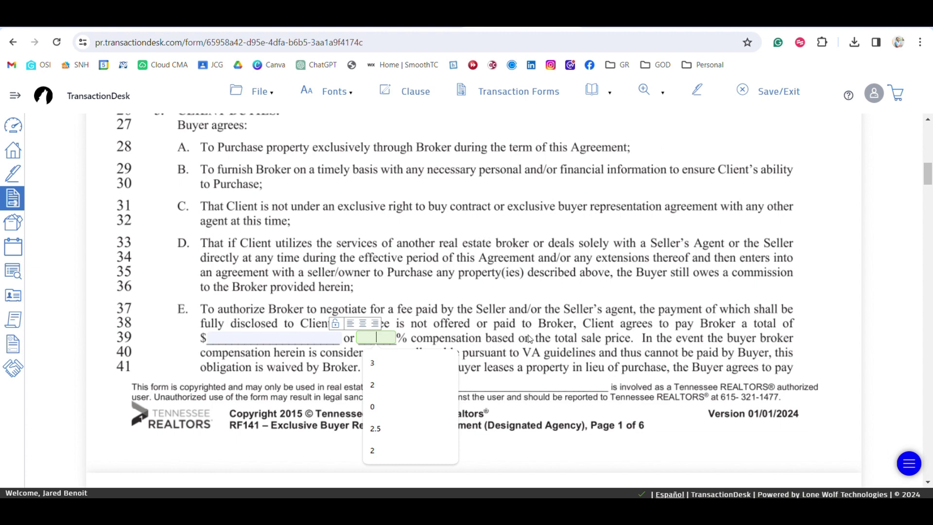
click(413, 351)
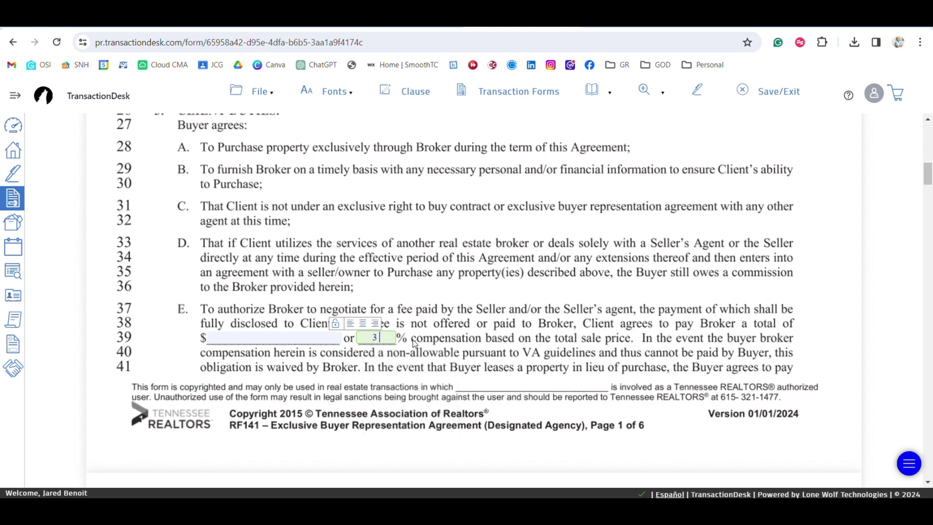
click(444, 337)
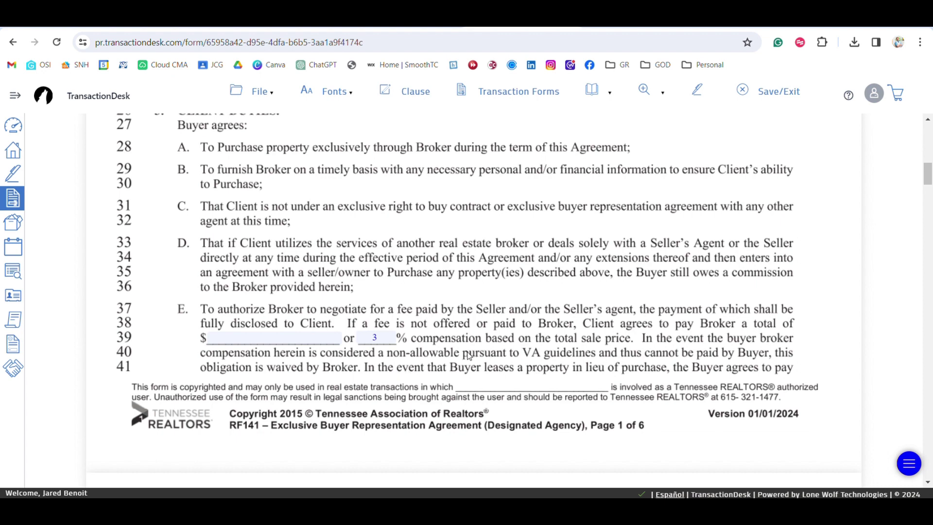
Set the broker's compensation for a leased property on line 42 to $500.00.
scroll(411, 357, down, 1)
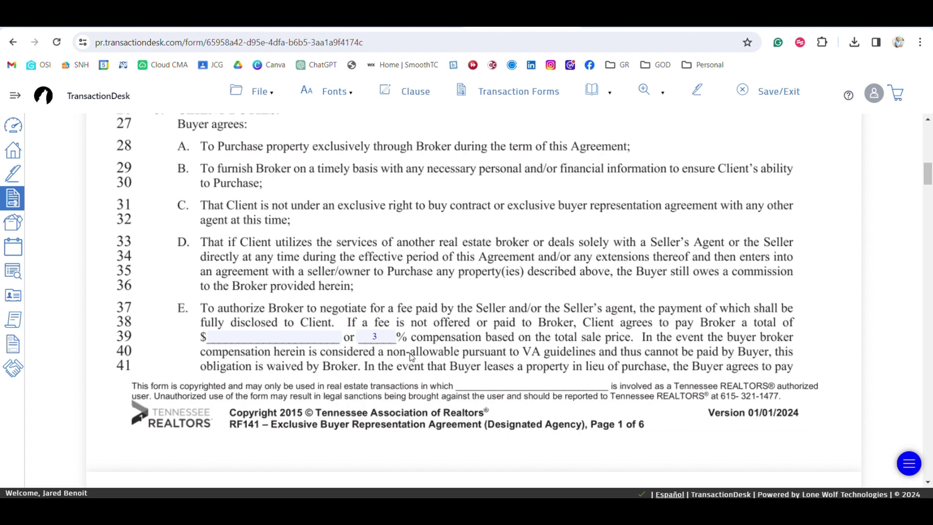
scroll(411, 357, down, 1)
scroll(411, 357, down, 2)
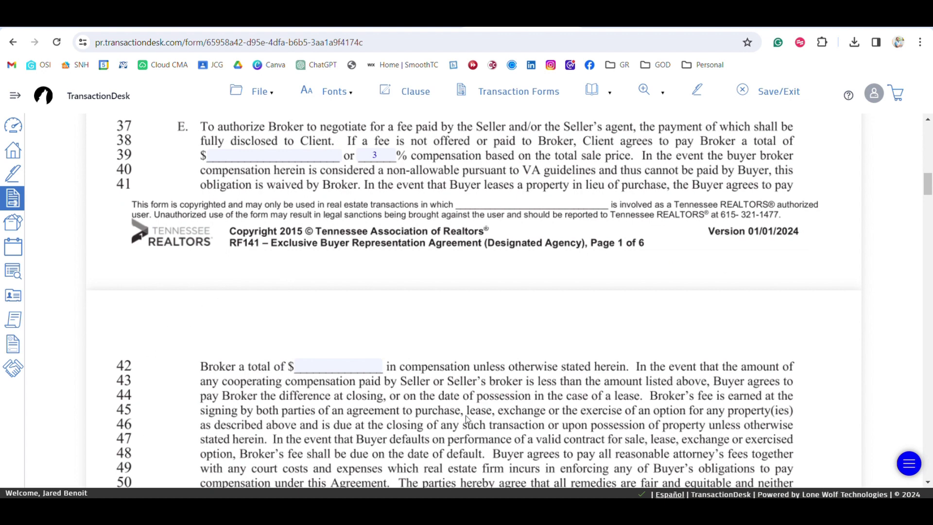
click(333, 364)
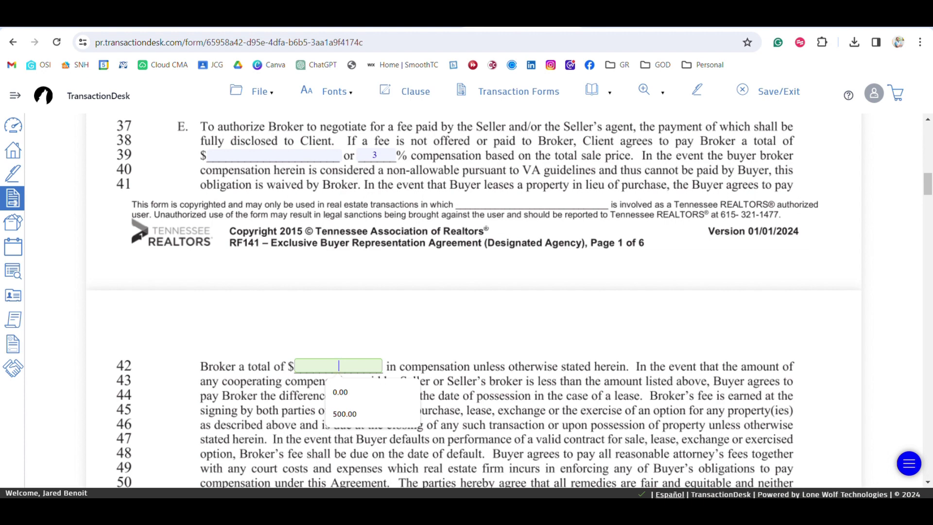
click(345, 414)
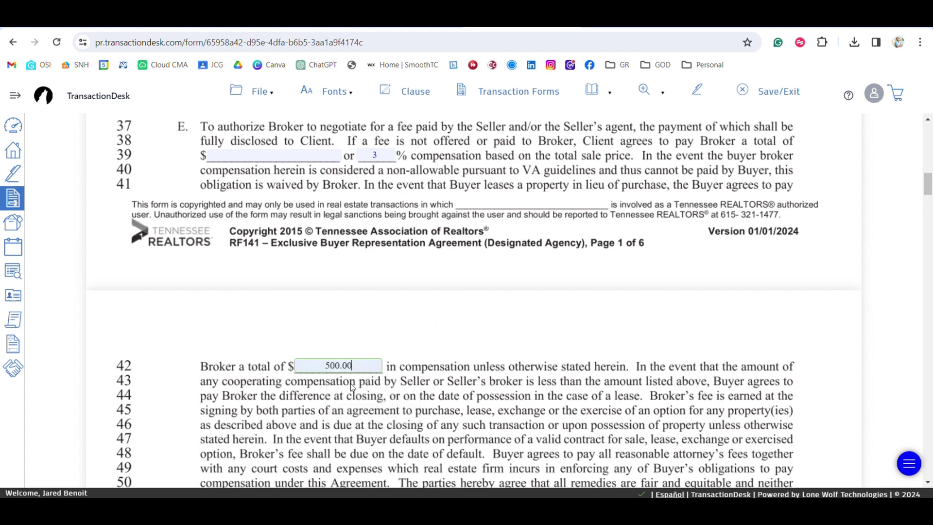
key(BackSpace)
text(0)
click(189, 402)
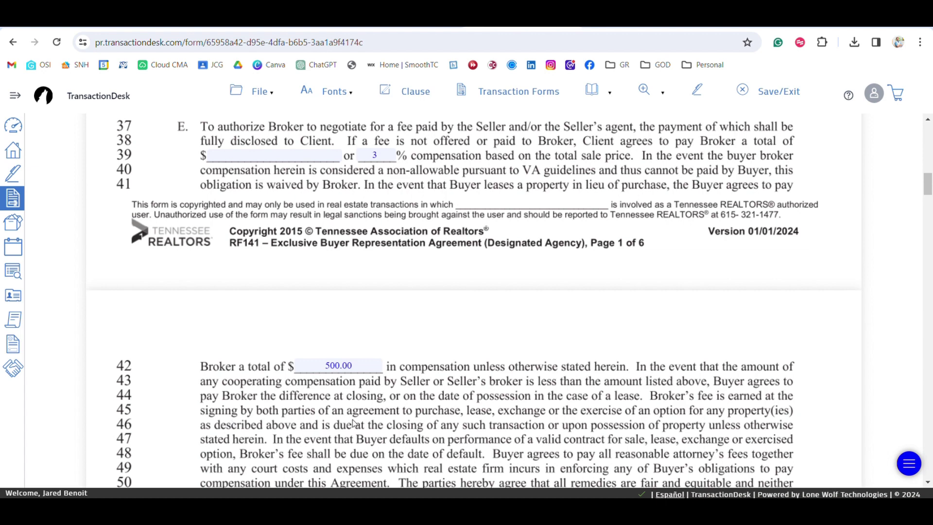
Set the Carry-Over Clause period on line 57 to 90 days.
scroll(144, 419, down, 5)
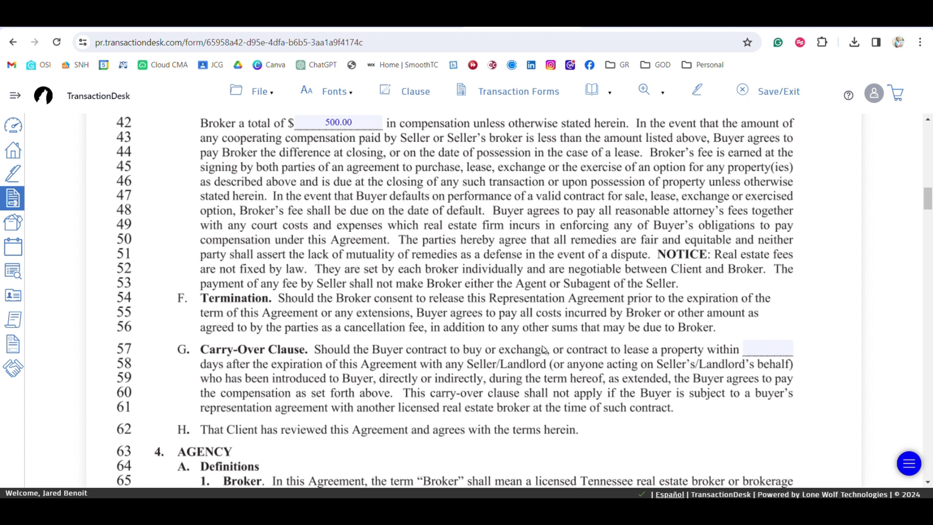
click(766, 348)
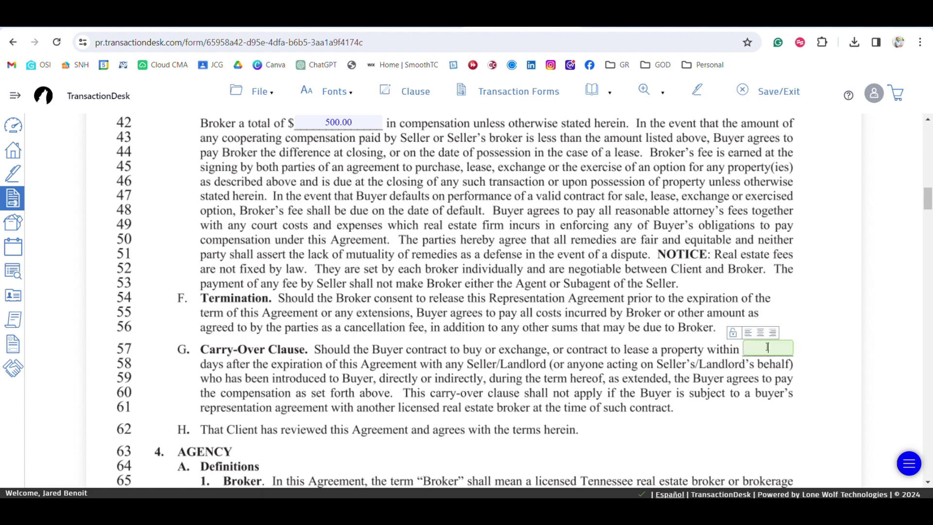
text(90)
Review the remaining agreement sections from Agency and Buyer's Authorizations through Confidentiality, Exhibits and Addenda, and Special Stipulations.
scroll(160, 386, down, 5)
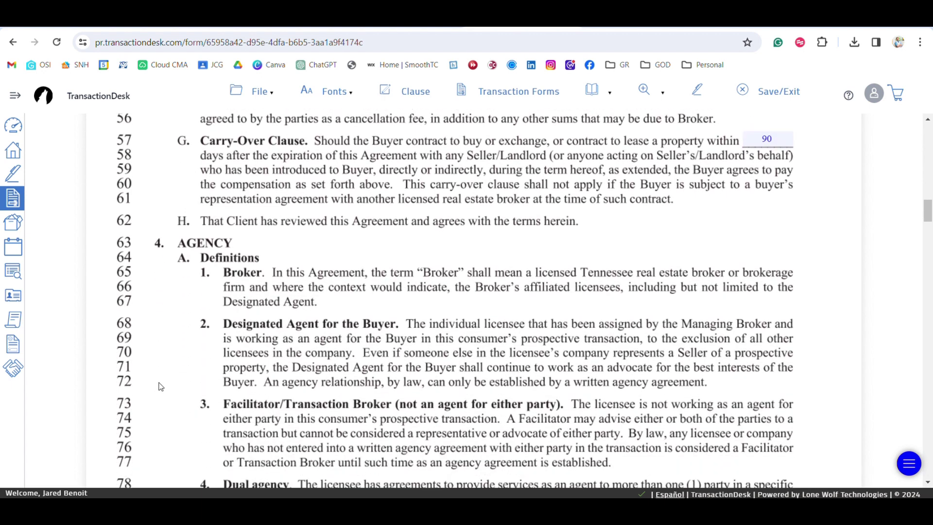
scroll(161, 386, down, 12)
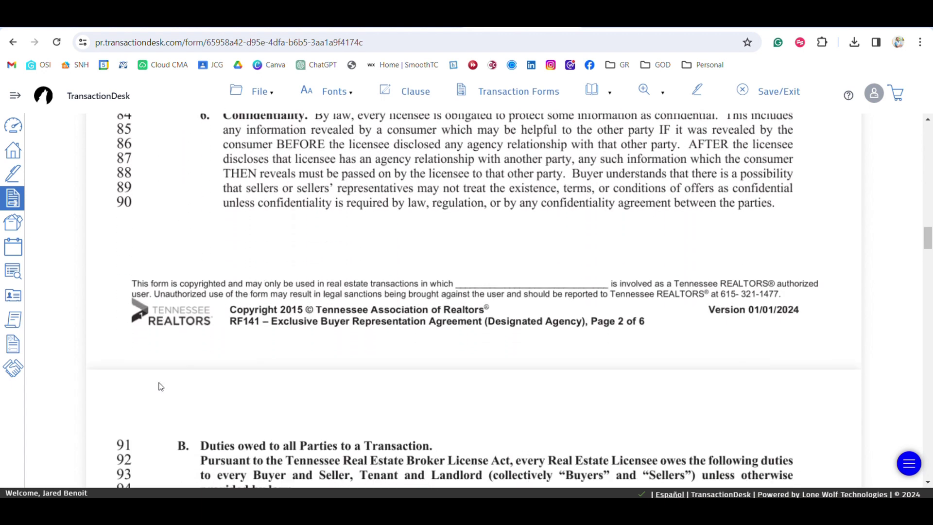
scroll(161, 386, down, 10)
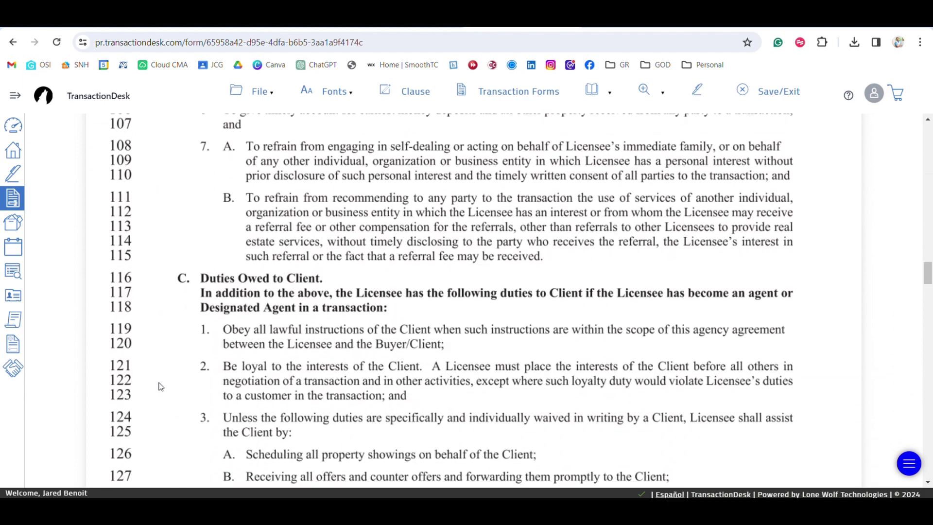
scroll(161, 387, down, 12)
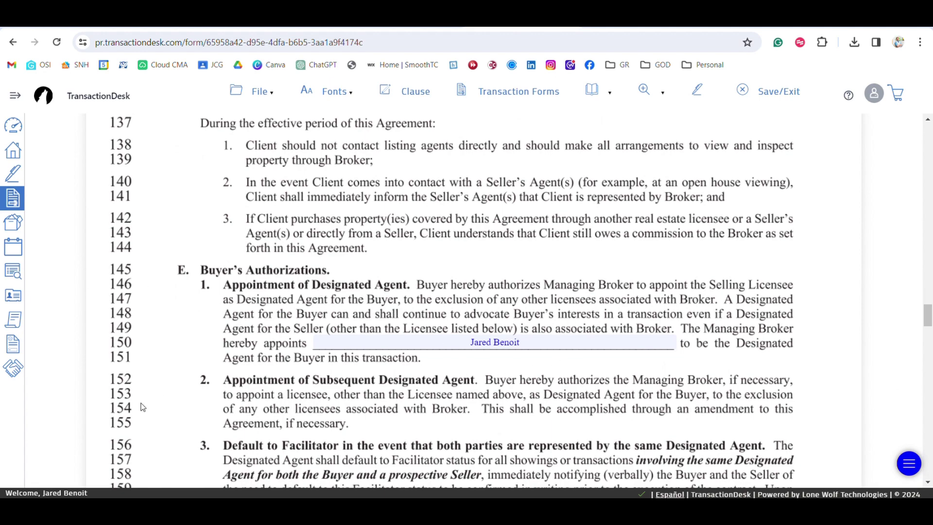
scroll(171, 357, down, 6)
scroll(168, 350, down, 2)
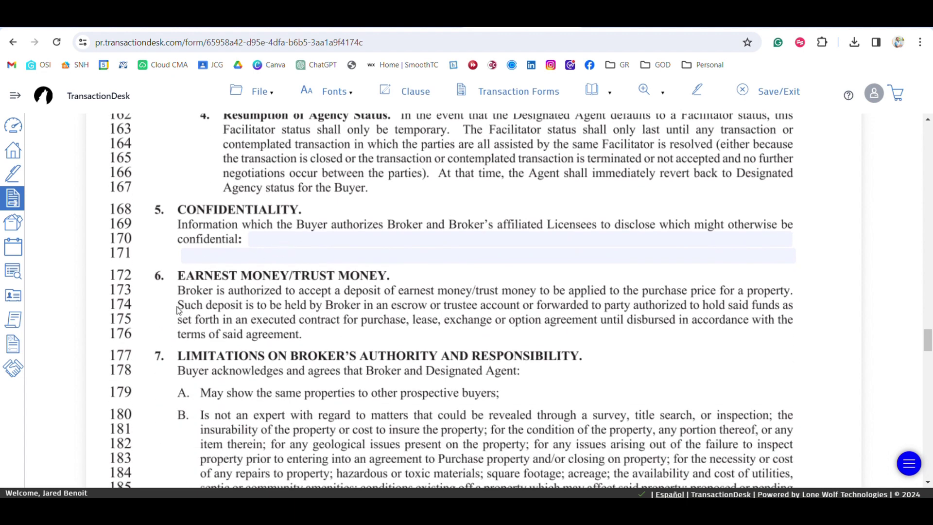
scroll(163, 323, down, 4)
scroll(163, 325, down, 8)
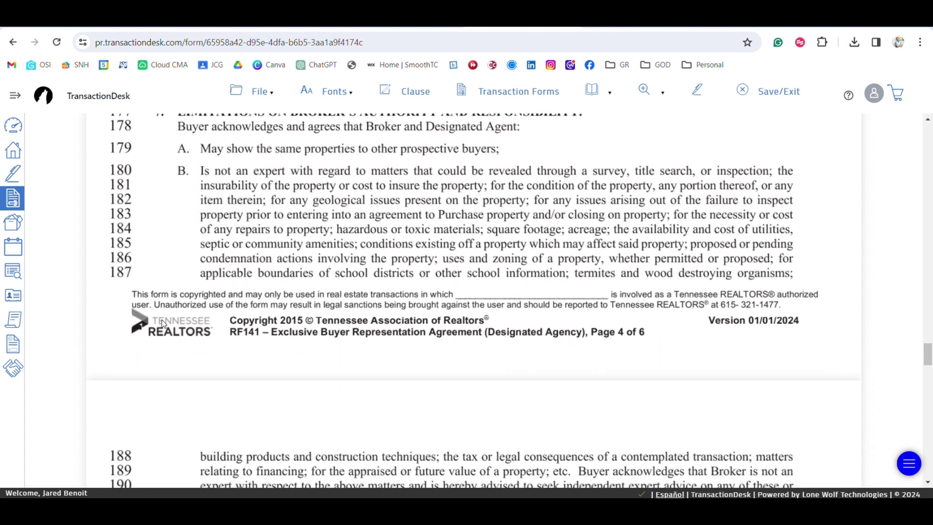
scroll(164, 325, down, 10)
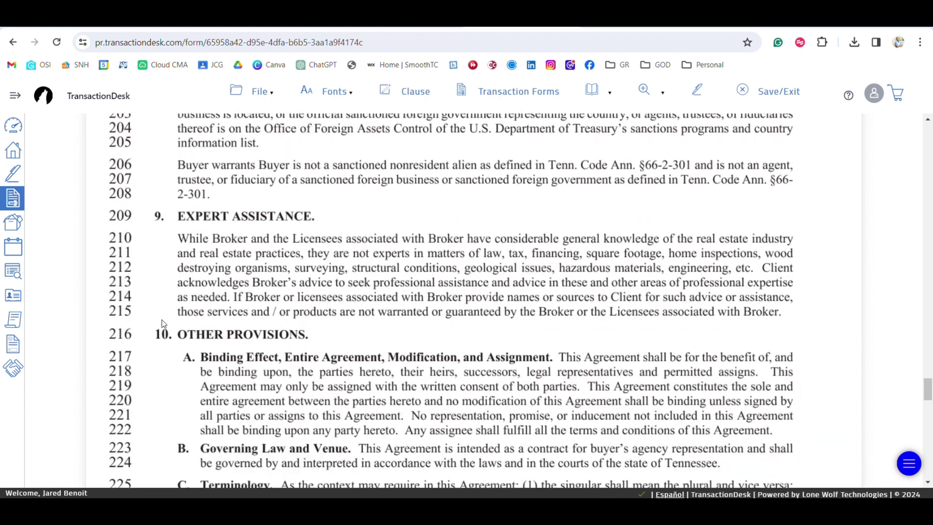
scroll(163, 324, down, 7)
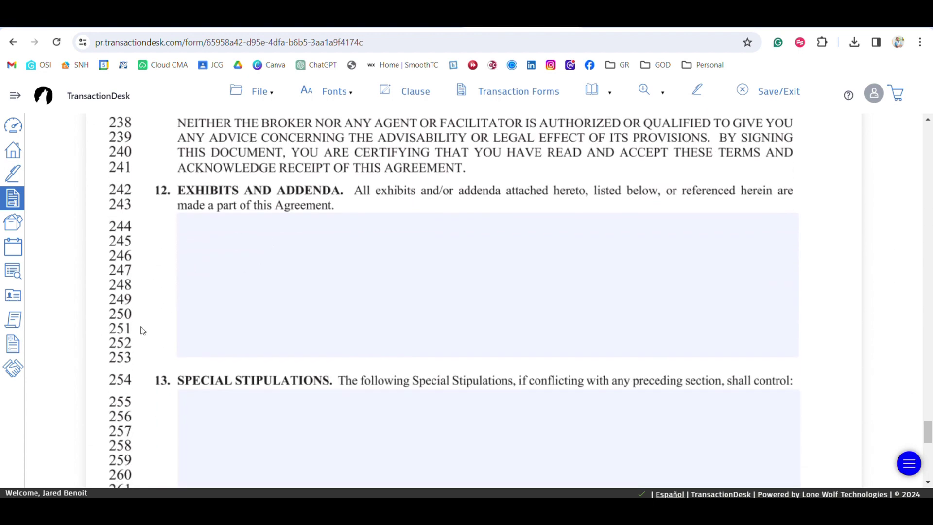
scroll(141, 348, down, 3)
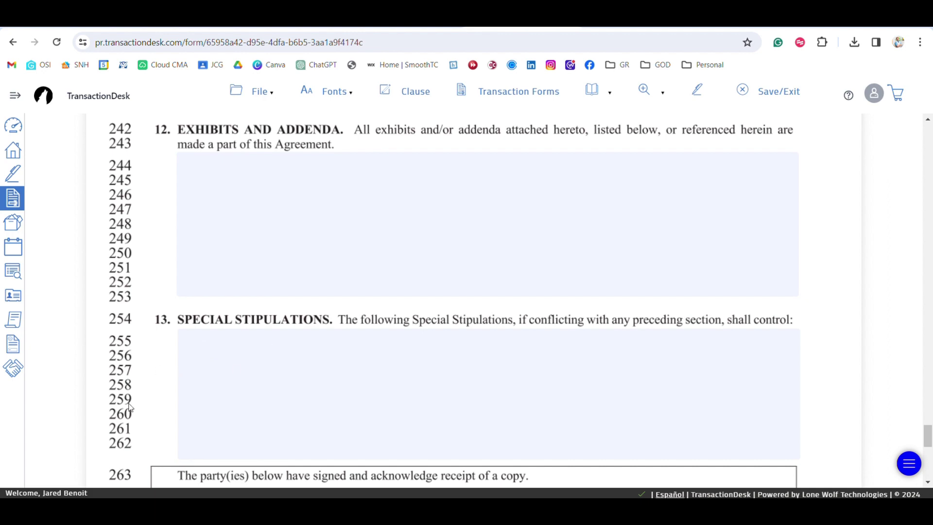
Switch to the Contract Language document in Word, dismiss the Grammarly rewrite suggestion, and copy the paragraph under Buyer Rep Wording.
mouse_move(260, 506)
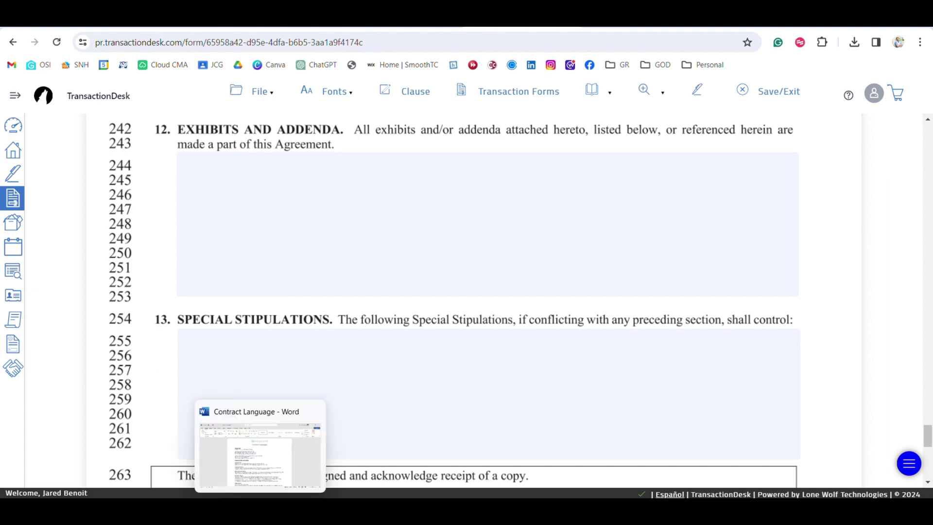
click(260, 445)
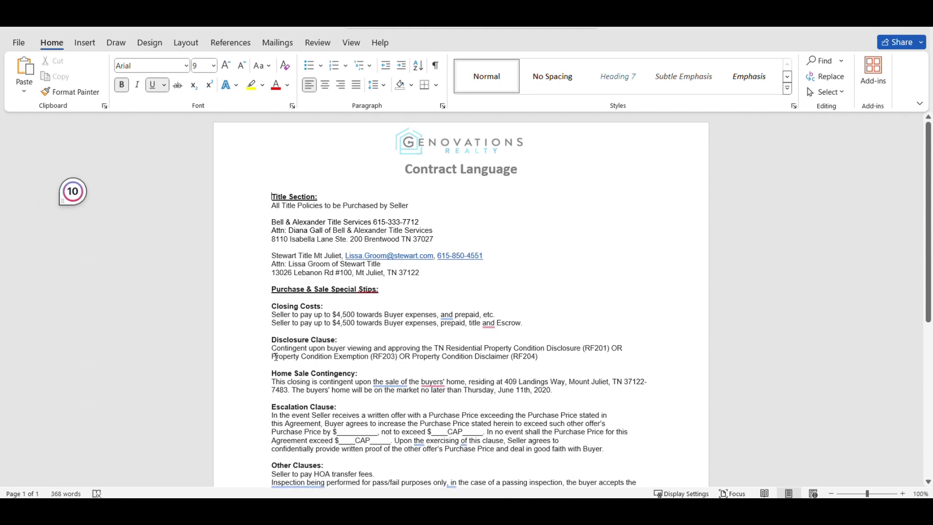
scroll(275, 357, down, 3)
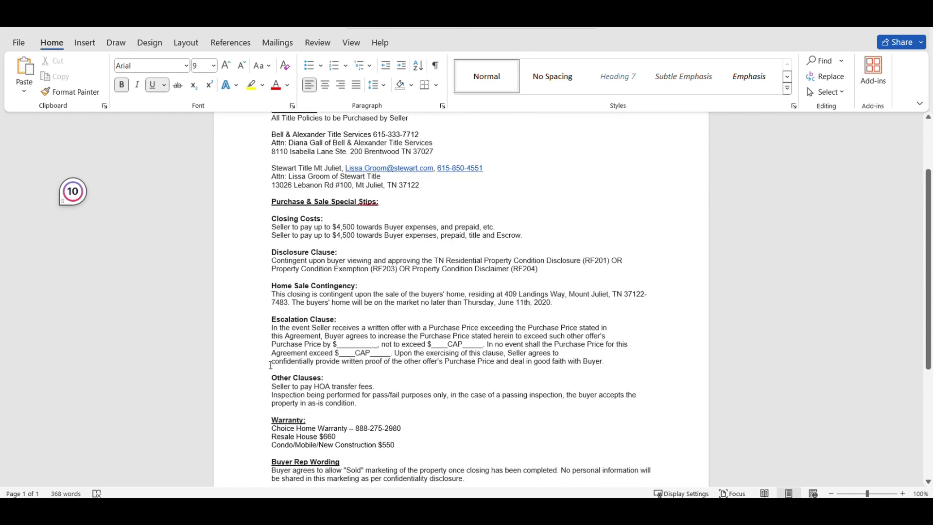
scroll(271, 366, down, 4)
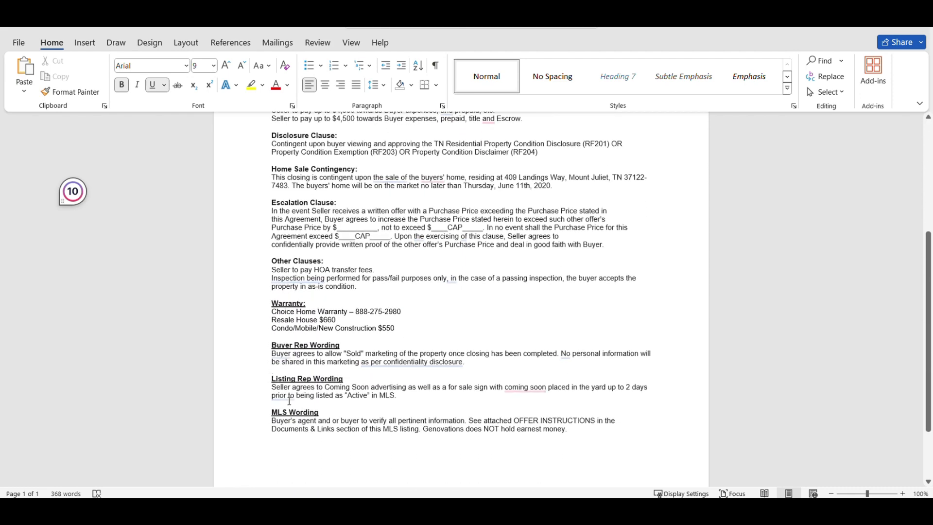
click(413, 362)
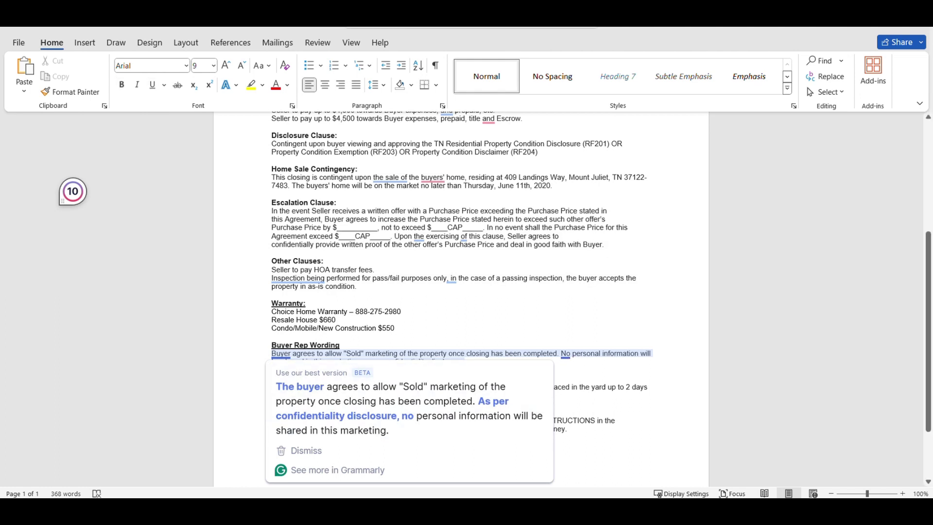
click(317, 450)
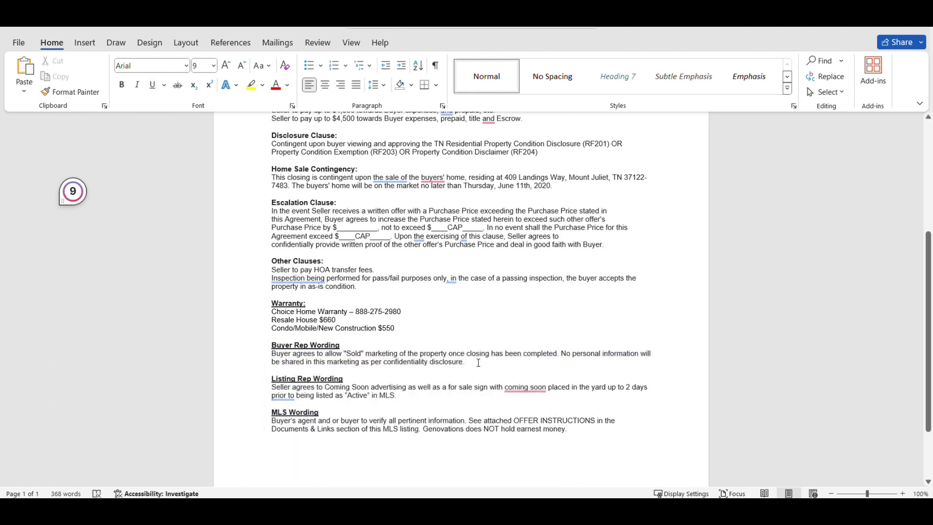
drag(479, 363, 268, 354)
key(ctrl+c)
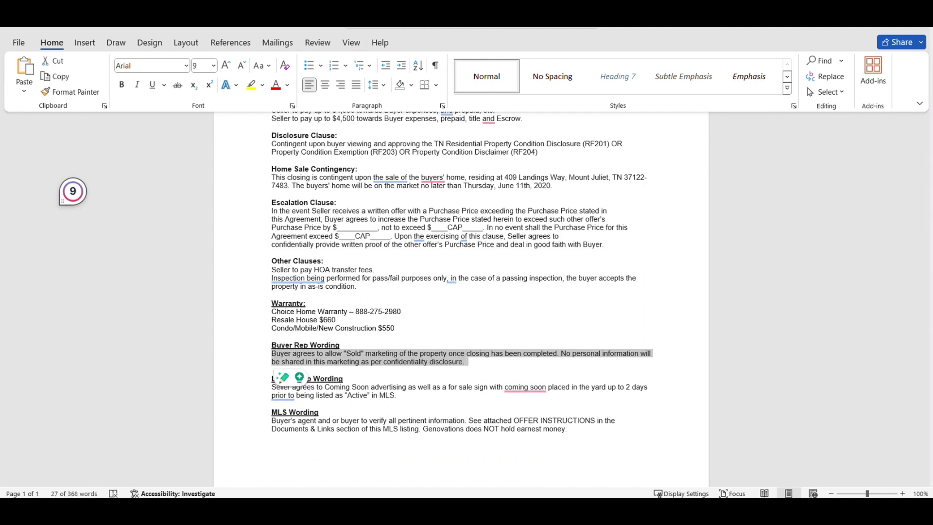
Return to the agreement in TransactionDesk and paste the copied "Sold" marketing wording into section 13, Special Stipulations.
key(alt+Tab)
click(248, 342)
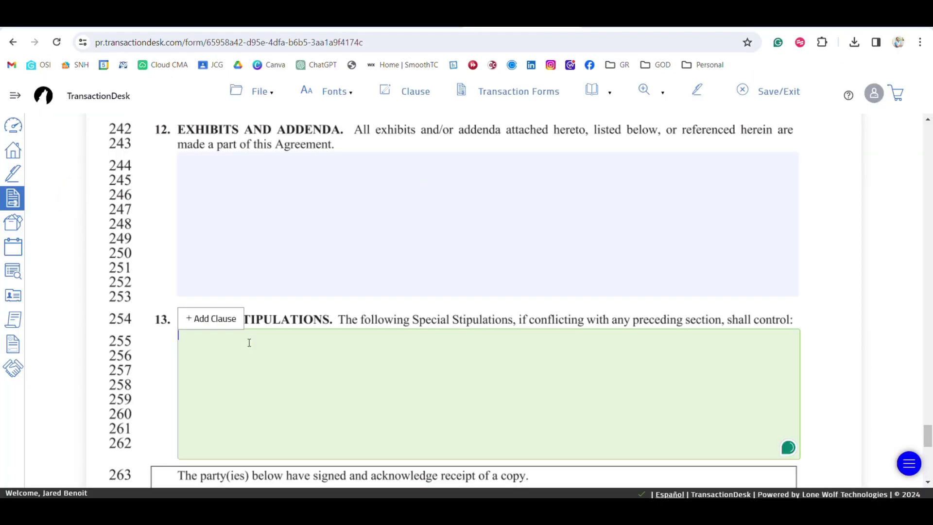
key(ctrl+v)
click(157, 369)
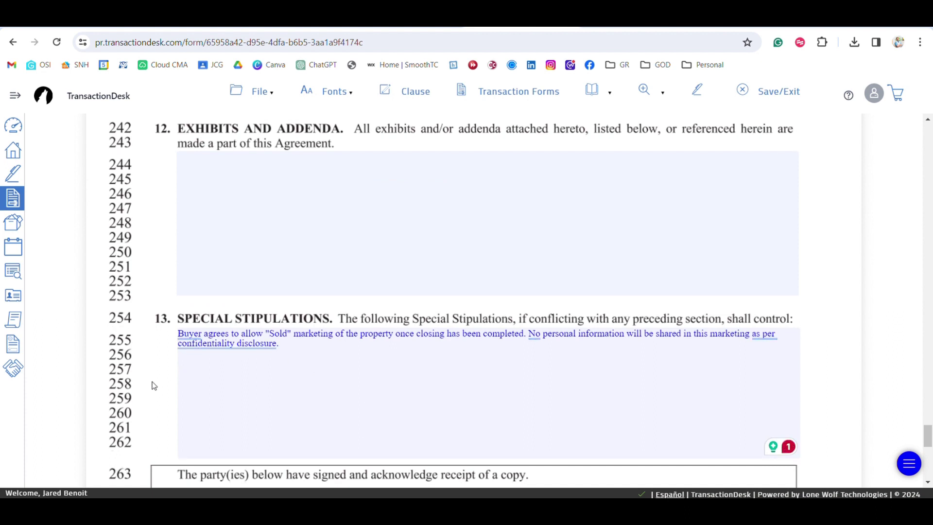
Check the broker and buyer signature blocks at the end of the agreement, and save and exit the form.
scroll(154, 386, down, 3)
scroll(140, 387, down, 3)
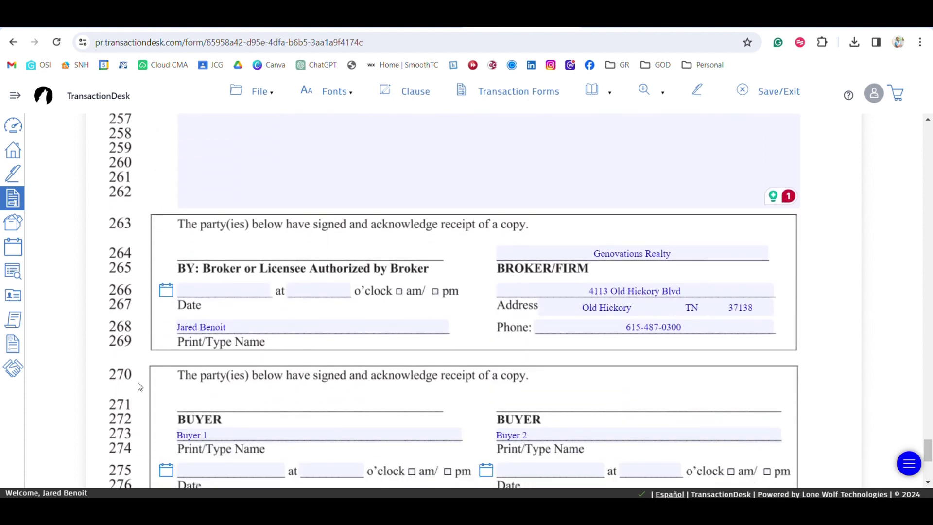
scroll(140, 386, down, 1)
scroll(139, 386, down, 1)
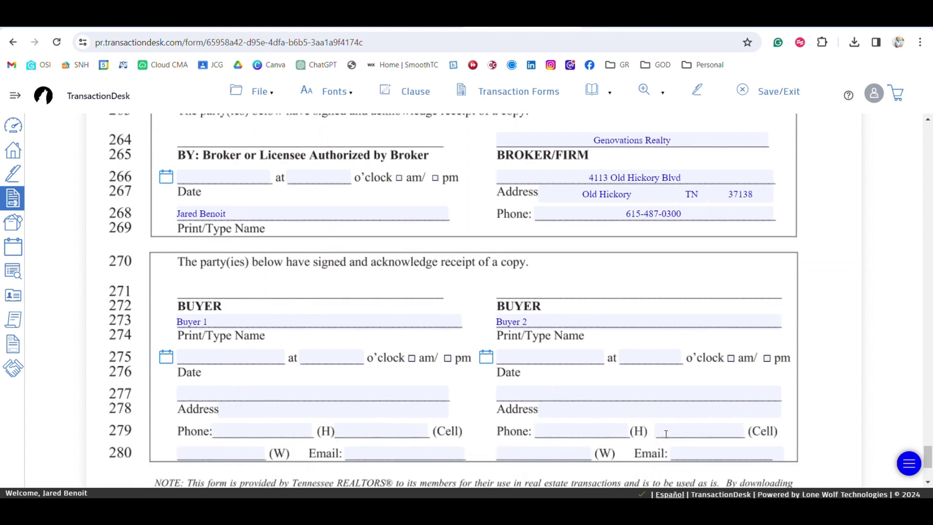
scroll(487, 446, down, 1)
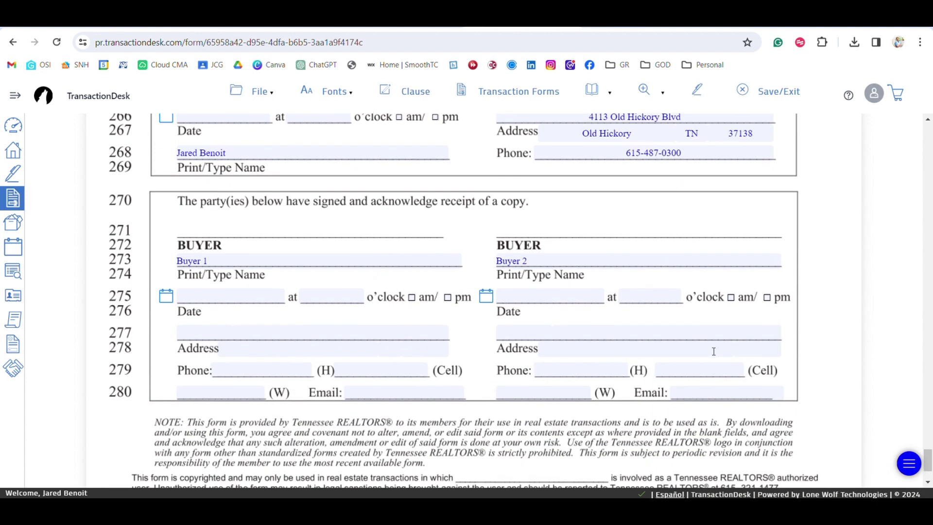
click(772, 97)
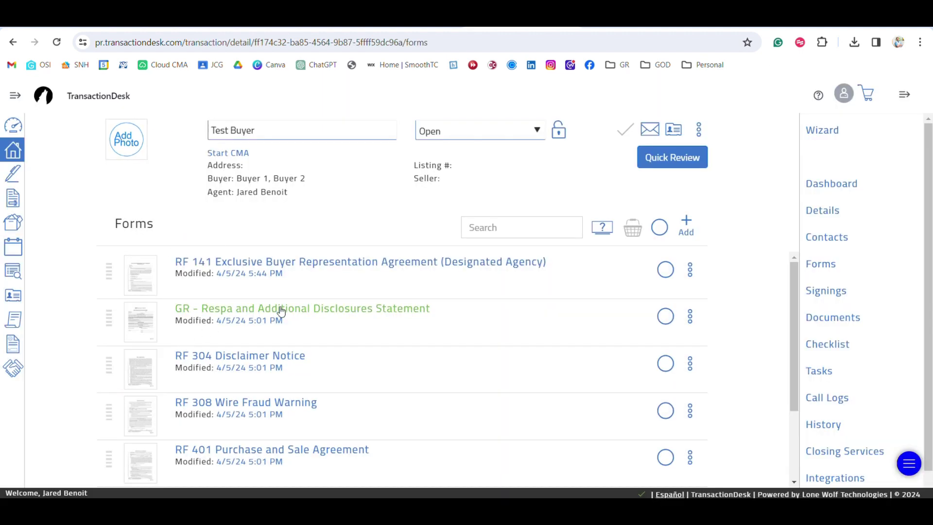
Reopen the RF 141 Exclusive Buyer Representation Agreement to check its party and term entries, and save and exit it.
click(368, 265)
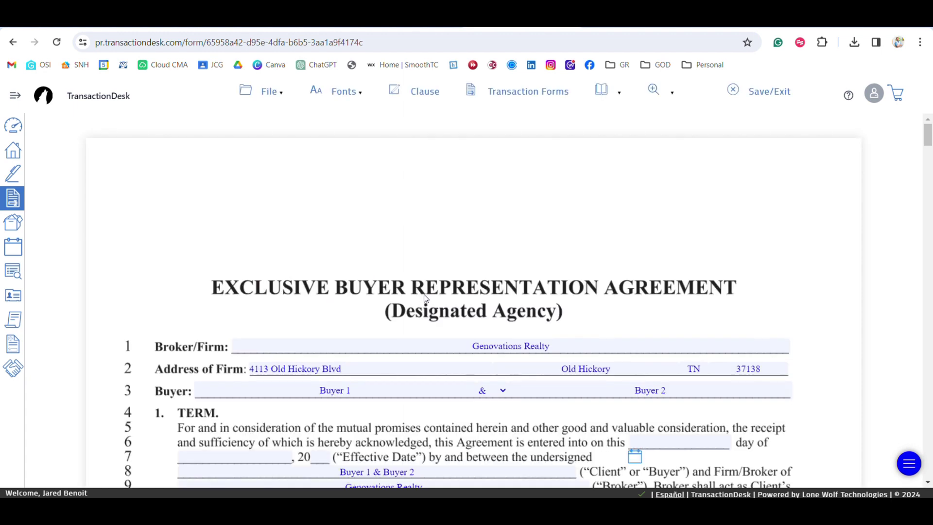
scroll(424, 294, down, 4)
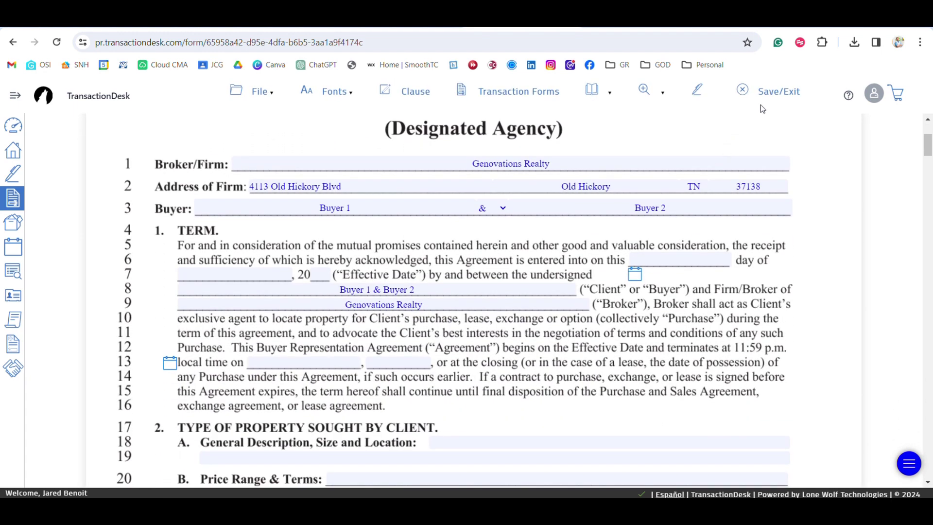
click(769, 93)
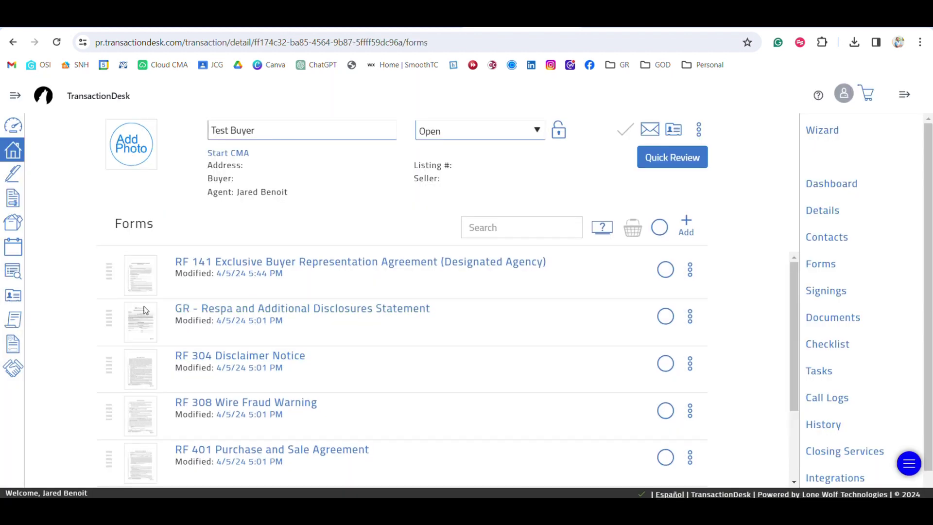